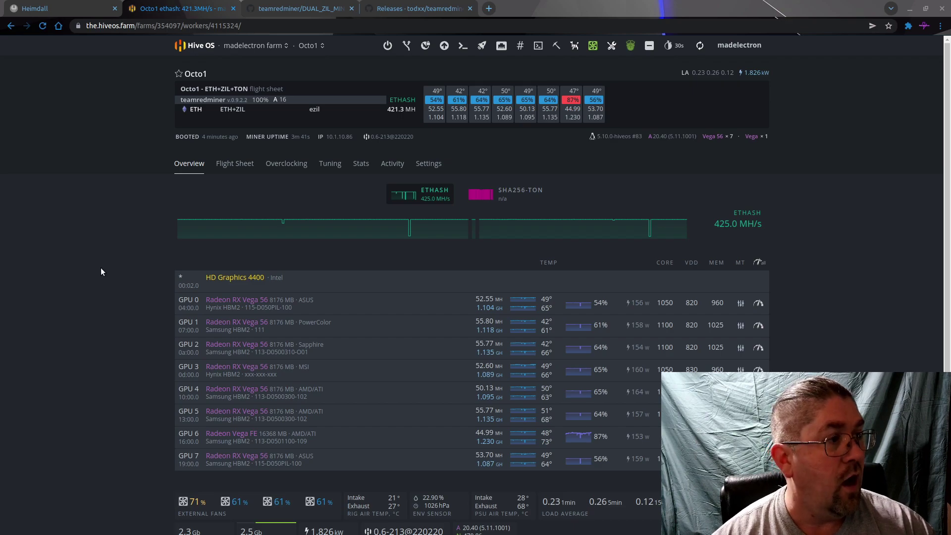
Step: Check that the Octo1 rig's miner label reads teamredminer 0.9.2.2
mouse_move(237, 100)
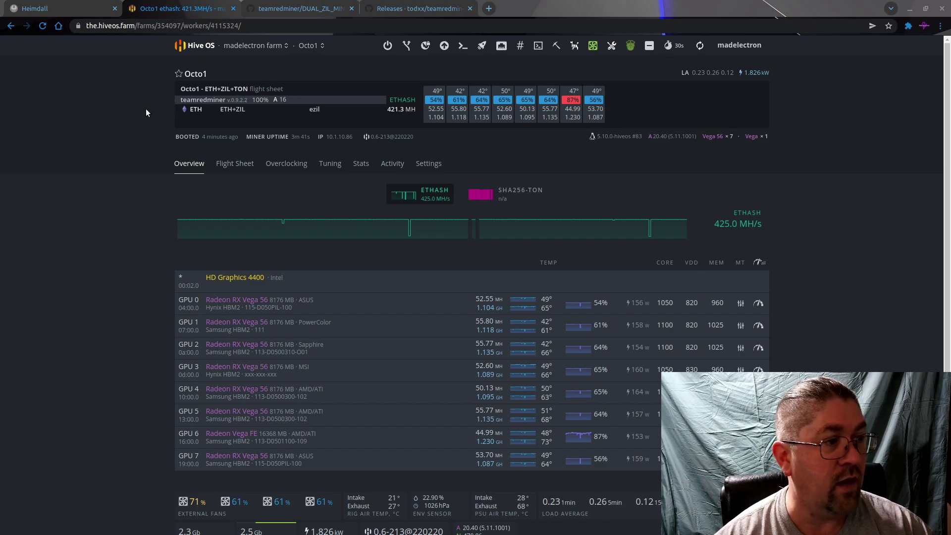
Step: Read the Team Red Miner v0.9.3 release notes, then return to Octo1's overview
left_click(436, 8)
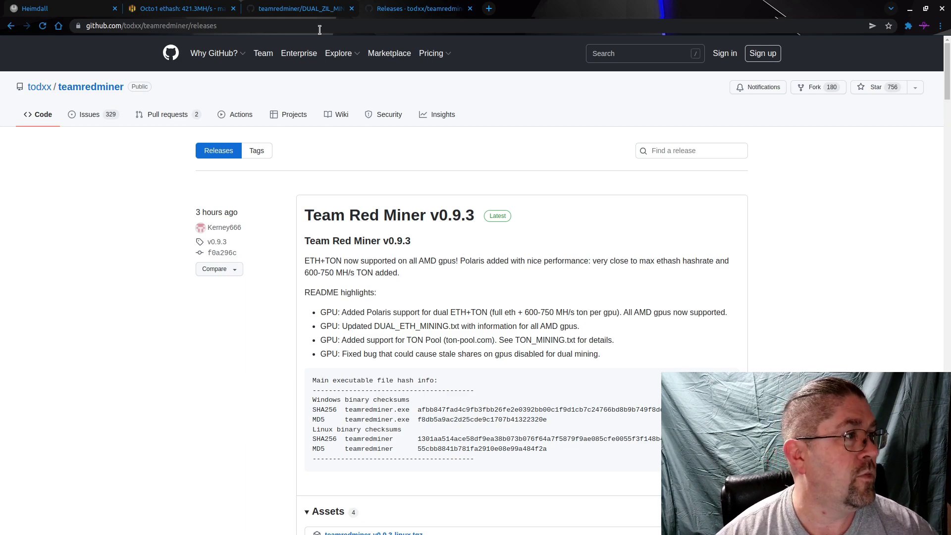
left_click(181, 9)
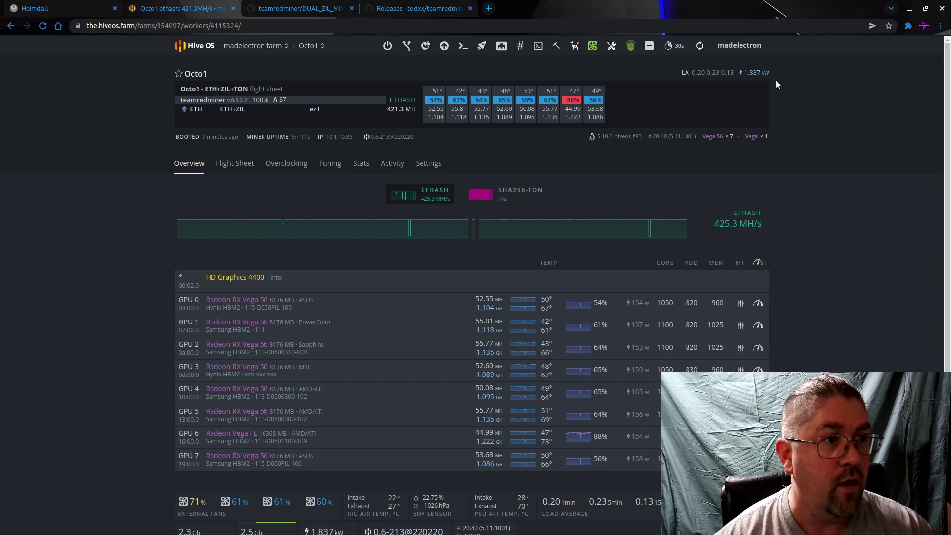
Step: Show Octo1's flight sheet: ETH+ZIL on ezil via teamredminer with a TON user config
scroll(776, 81, "down", 3)
scroll(775, 80, "up", 3)
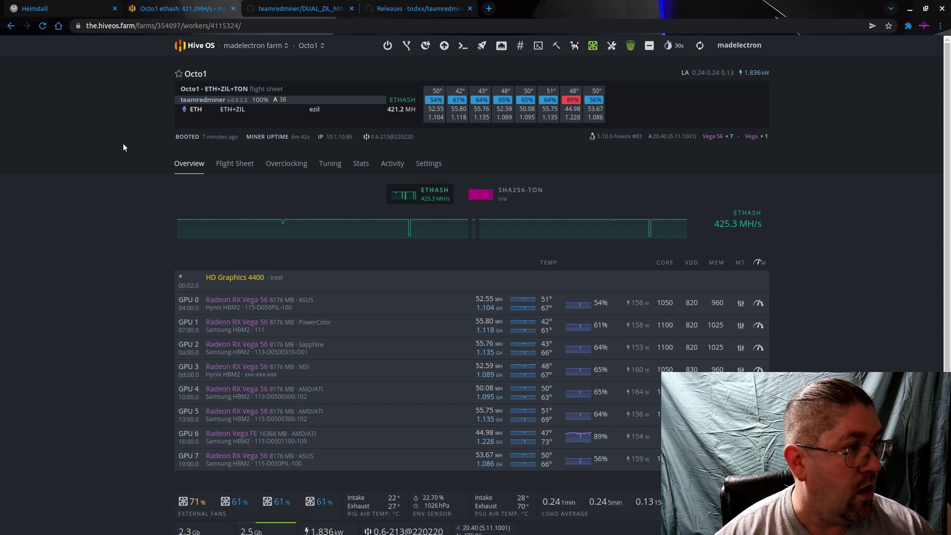
left_click(233, 174)
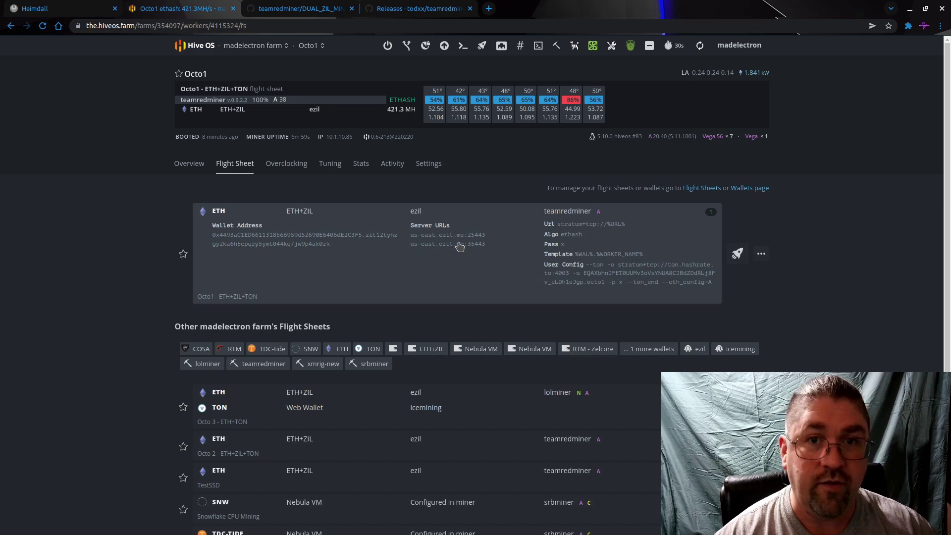
Step: Open the flight sheet's TeamRedMiner config and review the --ton arguments for ton.hashrate.to:4003
left_click(761, 255)
left_click(716, 274)
left_click(674, 231)
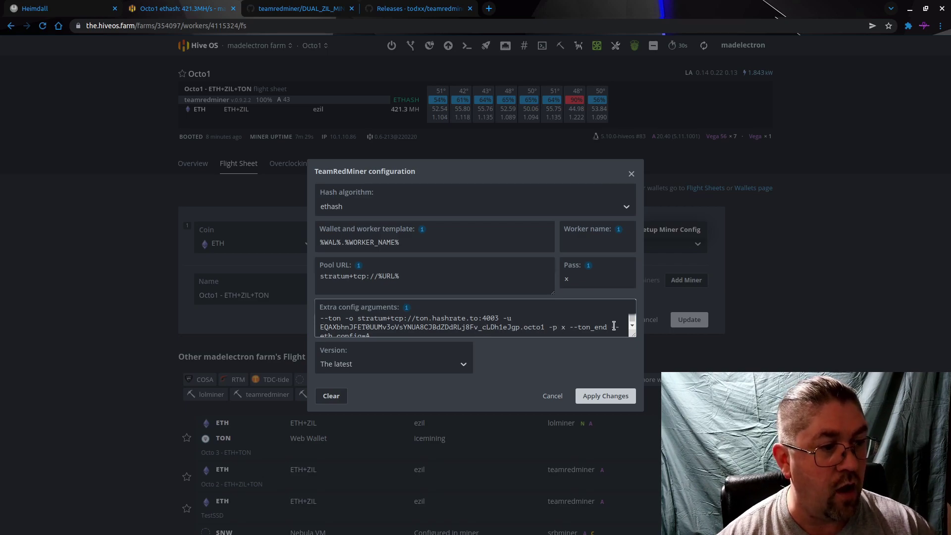
scroll(465, 325, "down", 1)
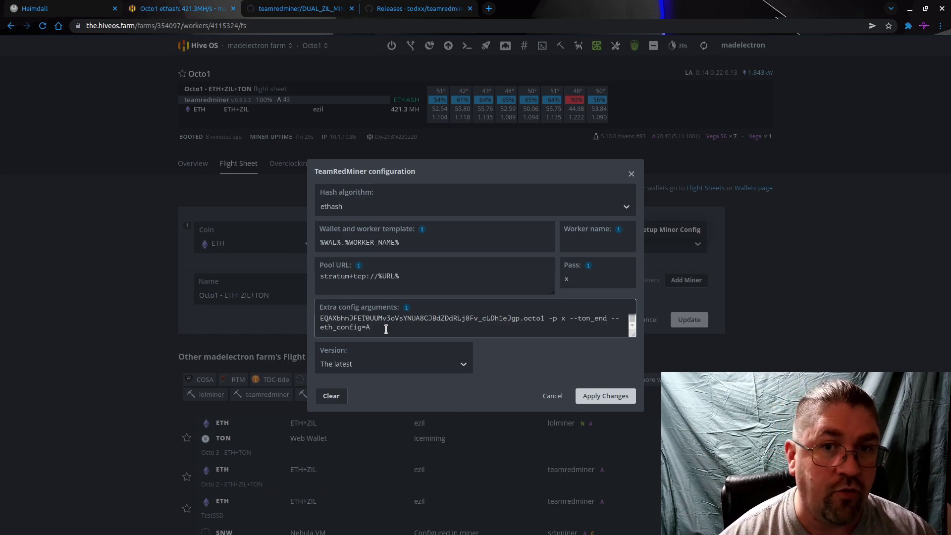
scroll(386, 330, "up", 1)
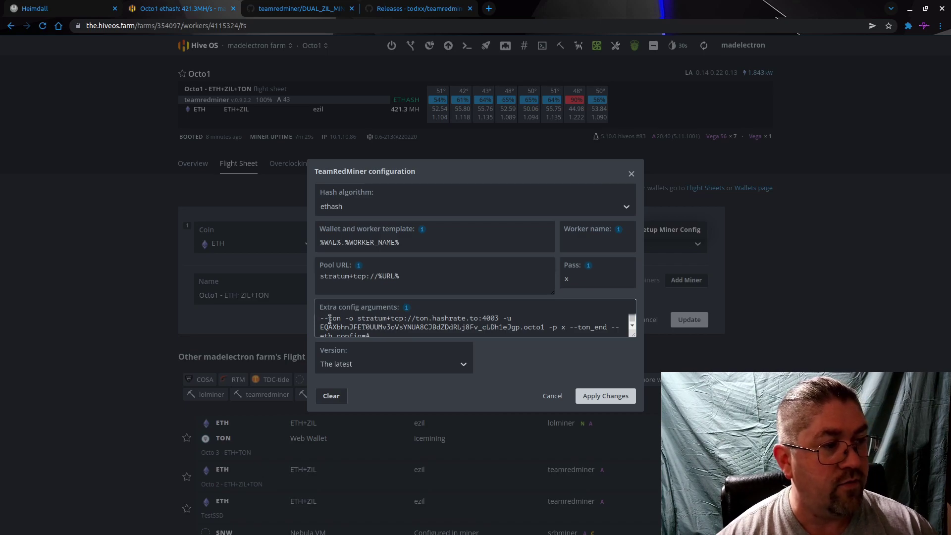
Step: Look over DUAL_ZIL_MINING.txt, then go back to the teamredminer doc folder
left_click(311, 10)
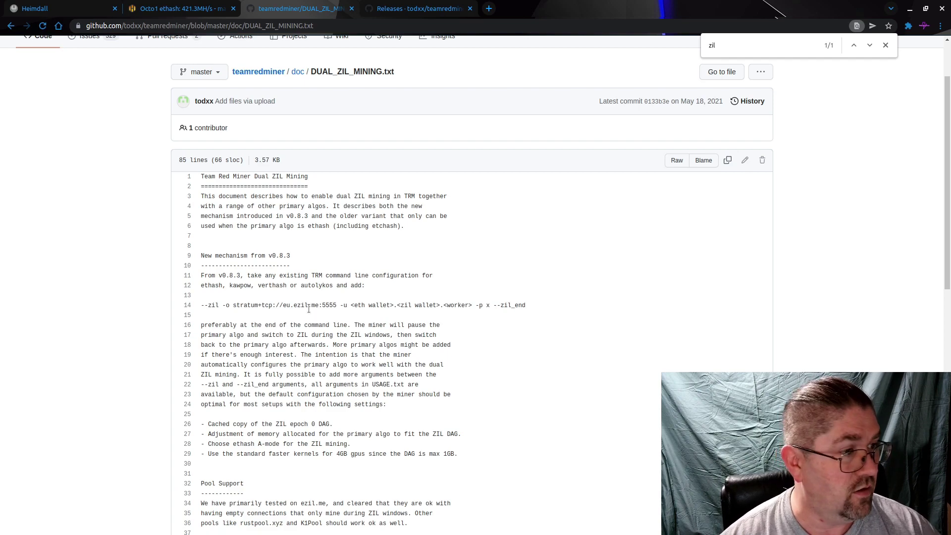
scroll(124, 178, "up", 2)
key("alt+Left")
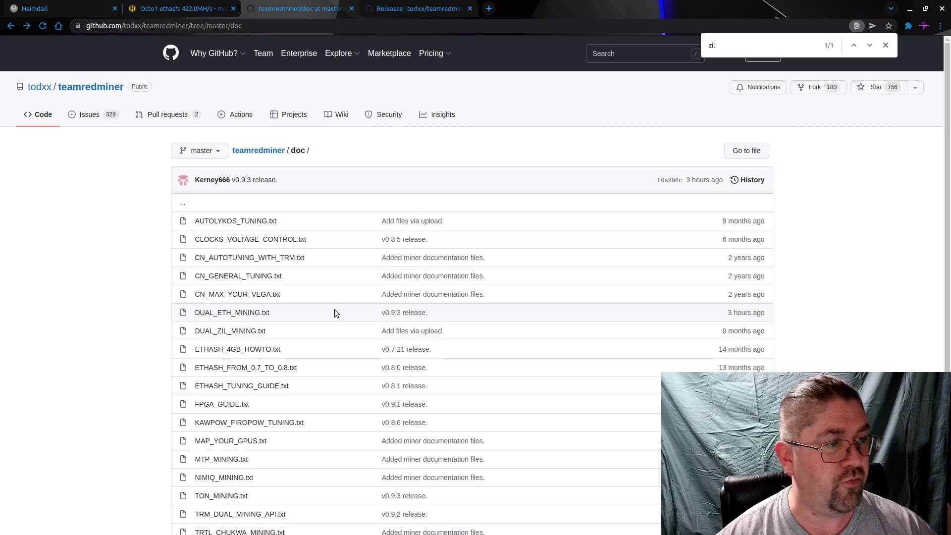
Step: Read the DUAL_ETH_MINING.txt TL;DR on ETH+TON, then return to the v0.9.3 release
left_click(262, 313)
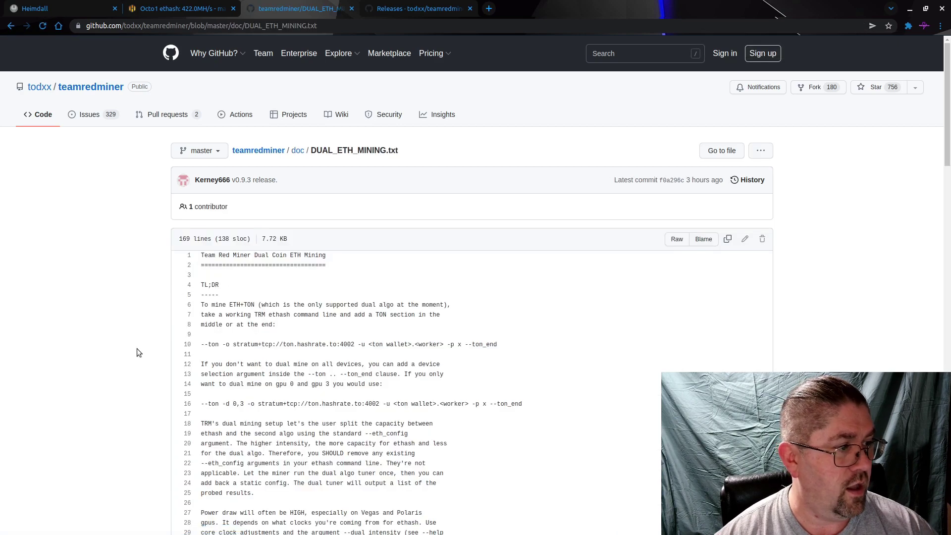
scroll(132, 355, "down", 4)
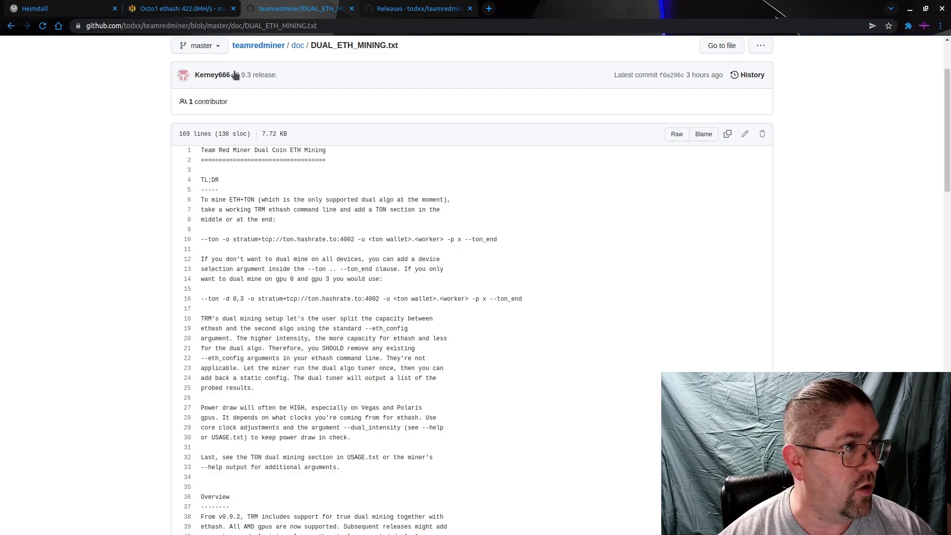
left_click(401, 7)
Step: Download the teamredminer v0.9.3 Windows zip and open the archive
scroll(242, 392, "down", 5)
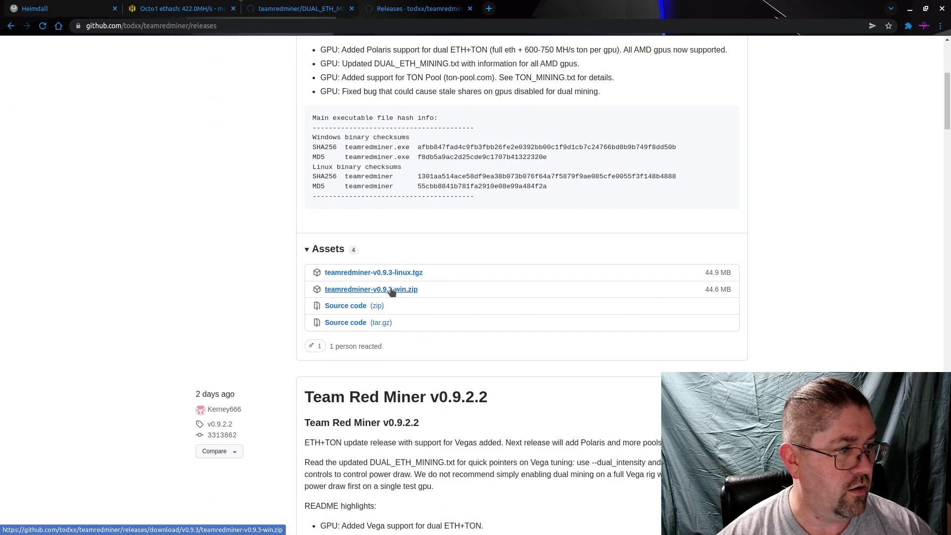
left_click(391, 292)
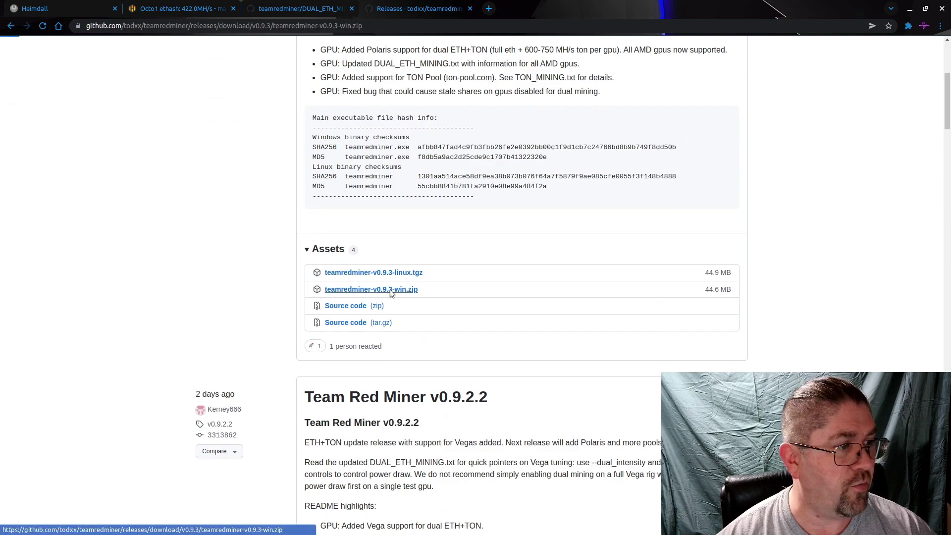
left_click(59, 520)
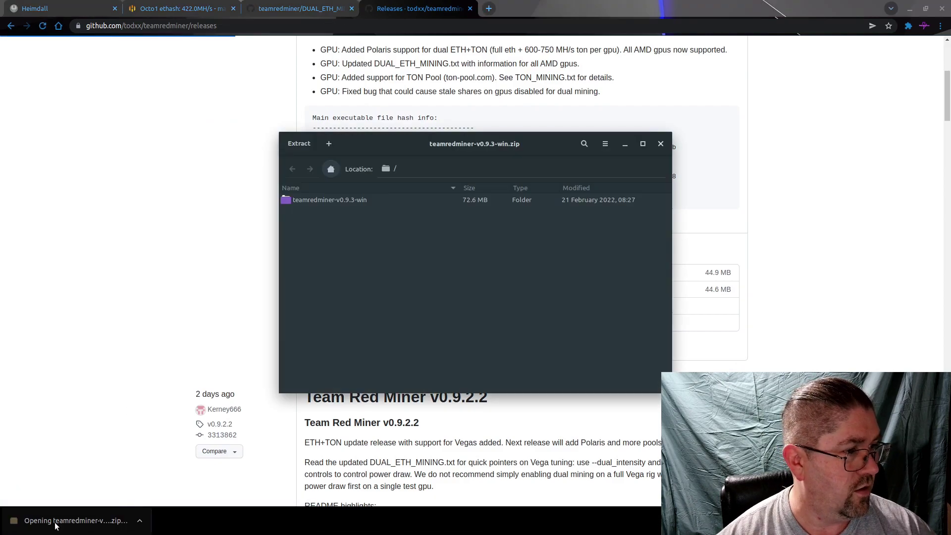
Step: In the teamredminer-v0.9.3-win folder, select DUAL_ETH_MINING.txt and DUAL_ZIL_MINING.txt
double_click(337, 201)
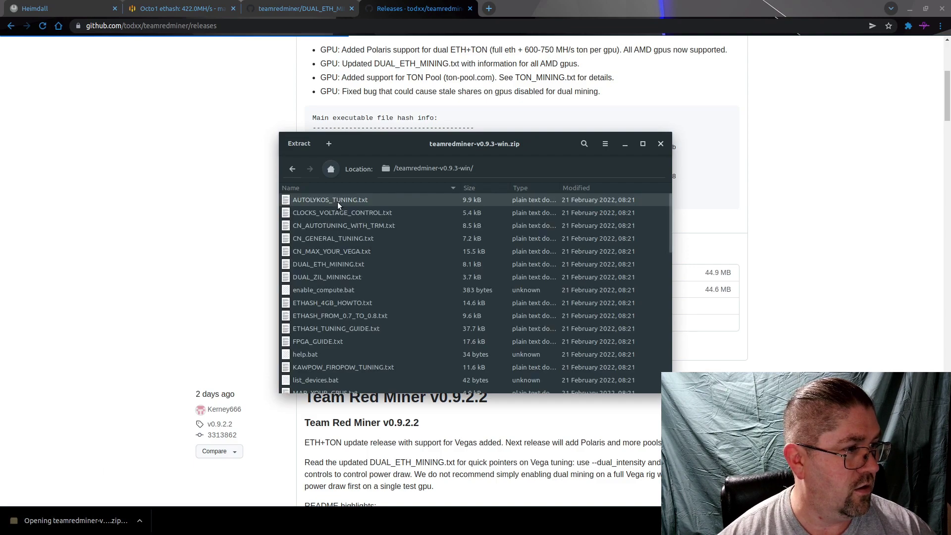
left_click(325, 266)
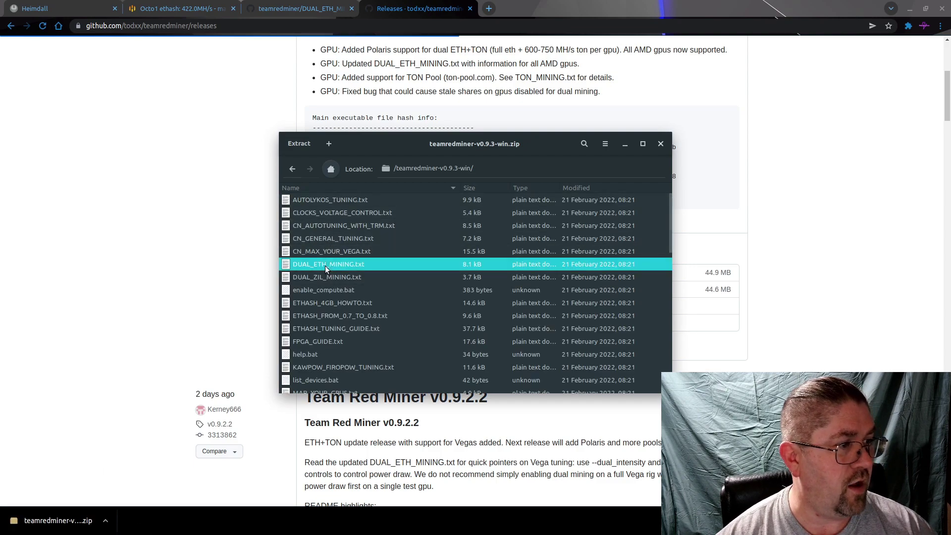
left_click(325, 275)
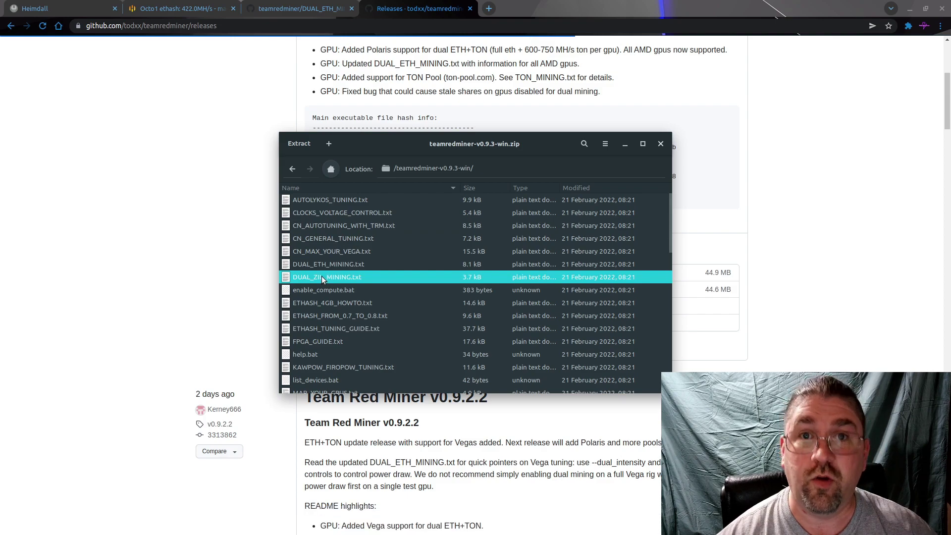
left_click(322, 267)
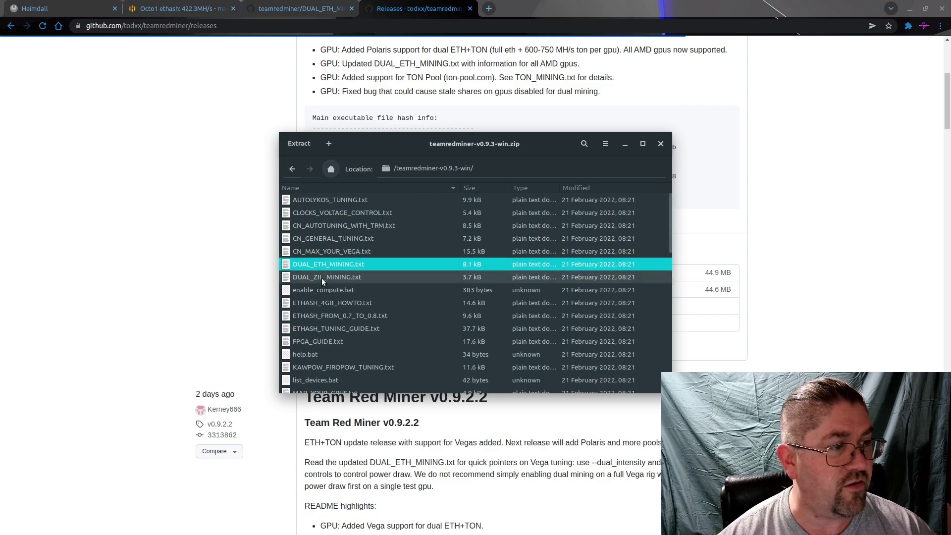
left_click(322, 276)
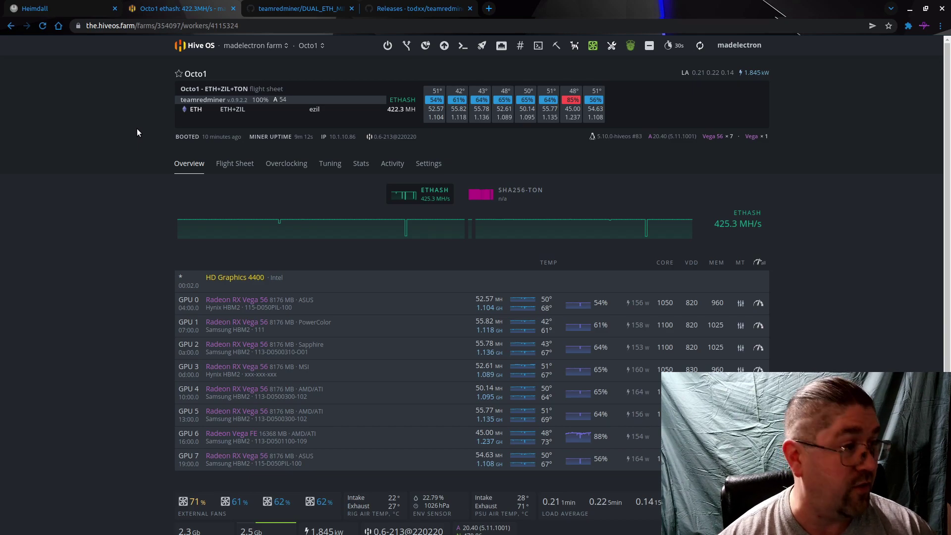
Step: Switch the worker selector from Octo1 to the Octo2 rig
left_click(311, 45)
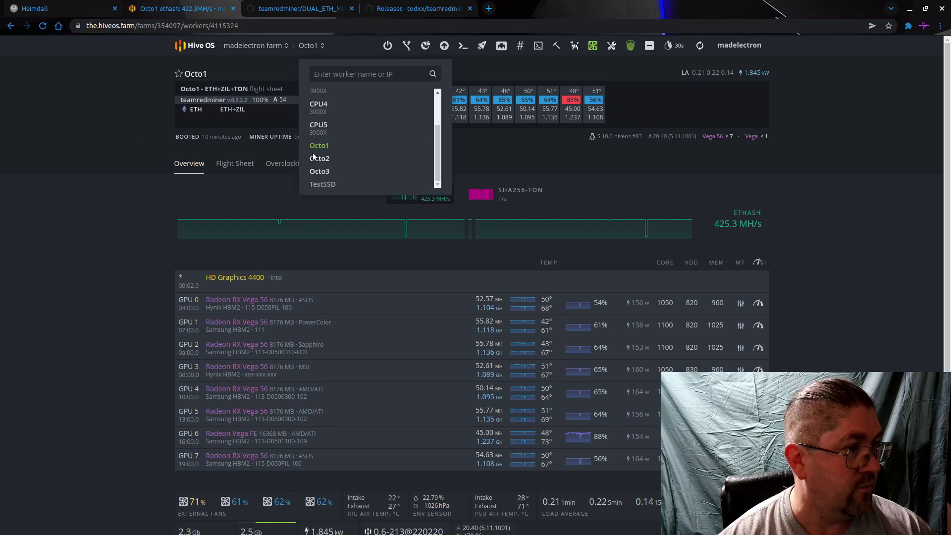
left_click(313, 158)
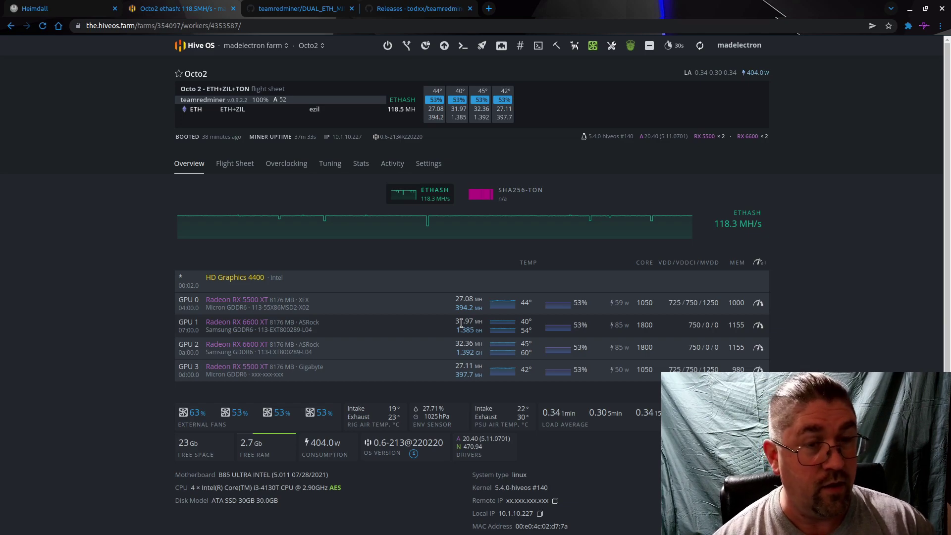
Step: Show Octo2's flight sheet: ETH+ZIL on ezil, TON added via ton.hashrate.to:4003
left_click(240, 165)
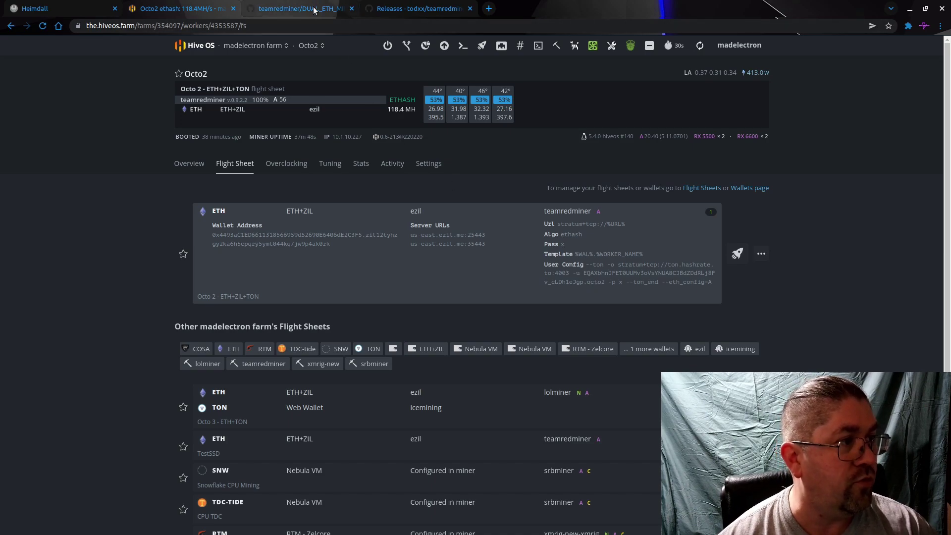
Step: Return to the Team Red Miner v0.9.3 release notes and its download assets
left_click(419, 9)
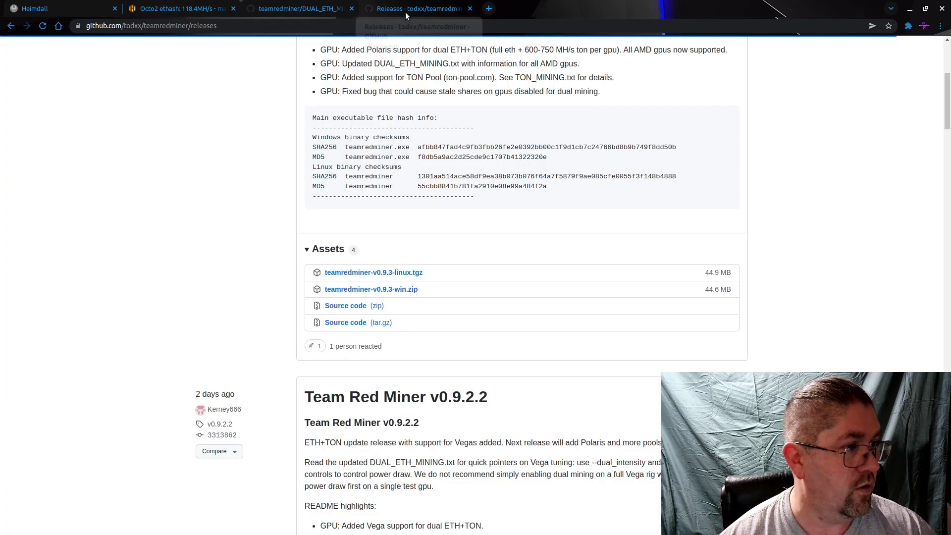
scroll(247, 221, "up", 5)
scroll(248, 221, "down", 2)
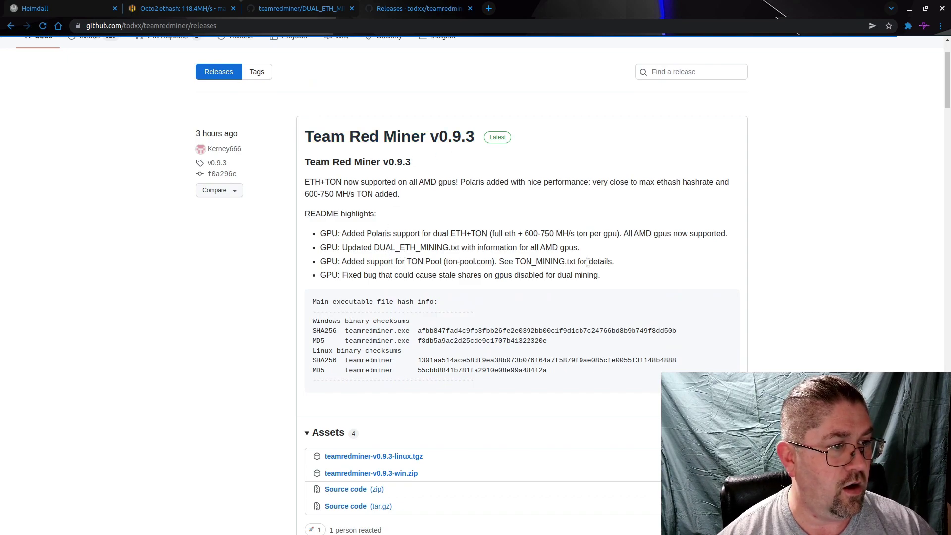
Step: Open teamredminer's TON_MINING.txt and read through its four supported TON pools and stratum arguments
left_click(275, 9)
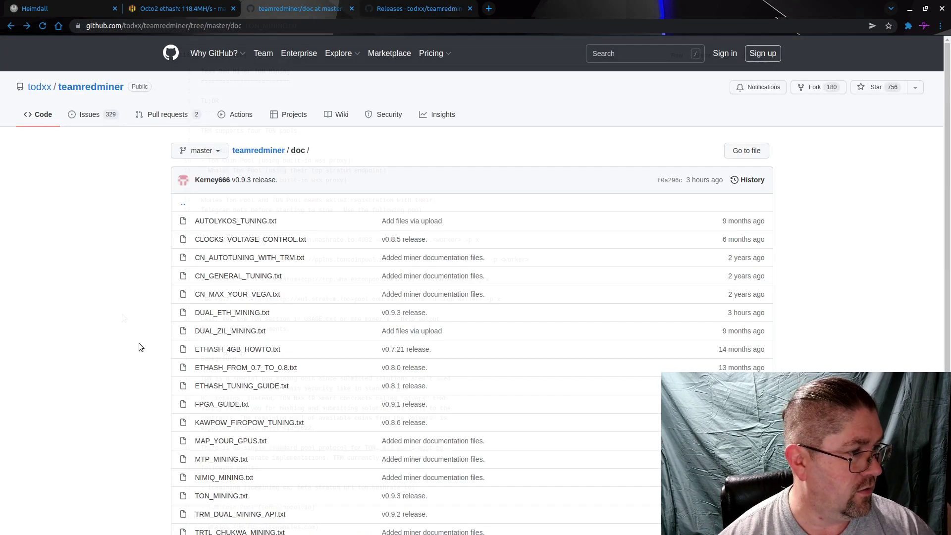
key("alt+Right")
scroll(168, 138, "up", 1)
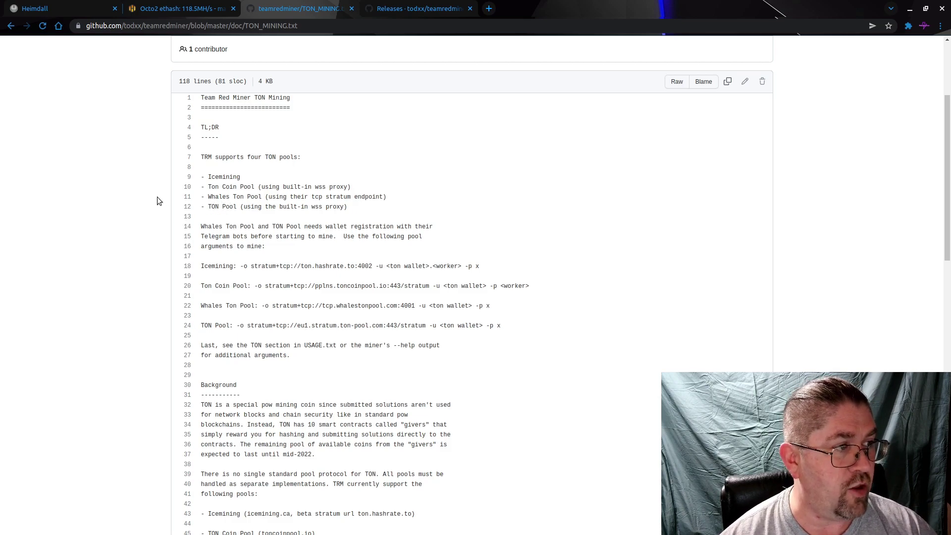
scroll(273, 208, "down", 7)
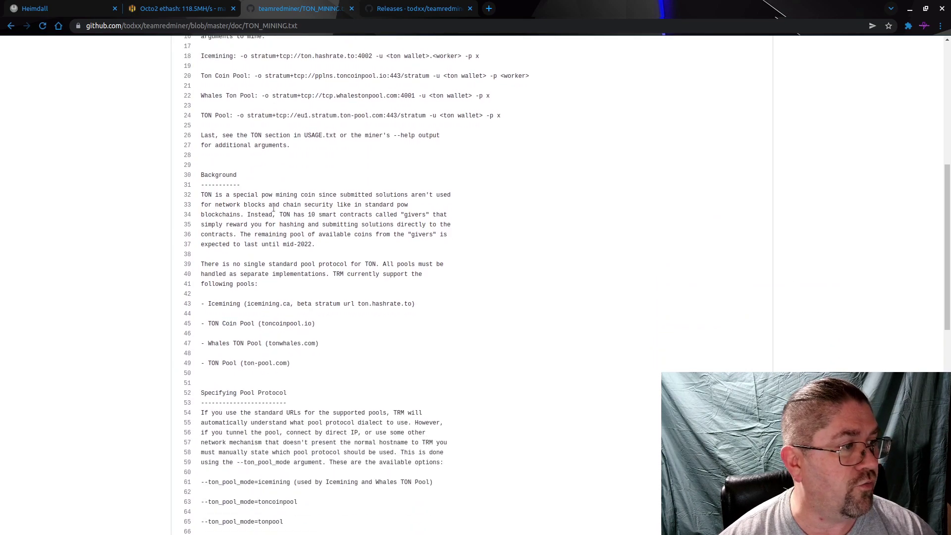
scroll(274, 208, "down", 10)
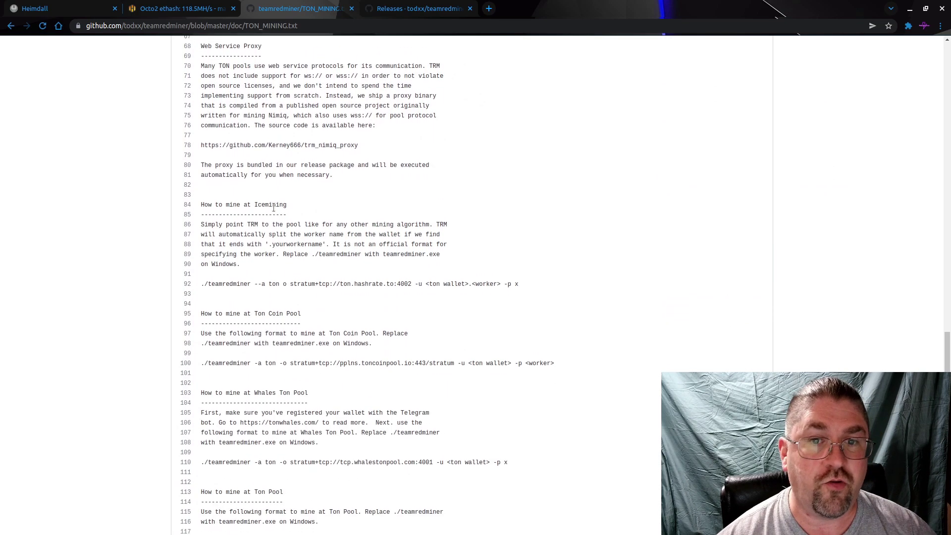
scroll(272, 207, "up", 15)
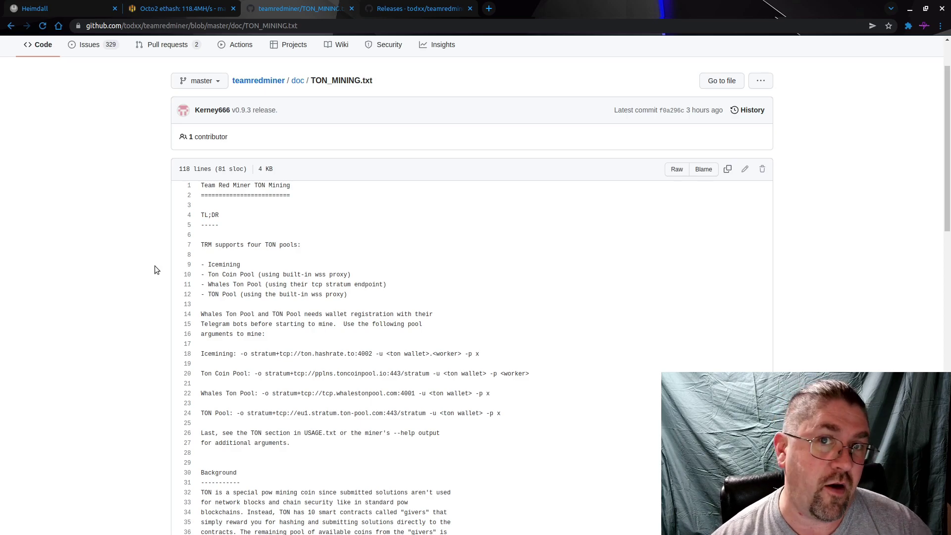
Step: Switch back to the Octo2 worker overview showing ETHASH at 118.1 MH/s on 413.0 W
key("ctrl+shift+Tab")
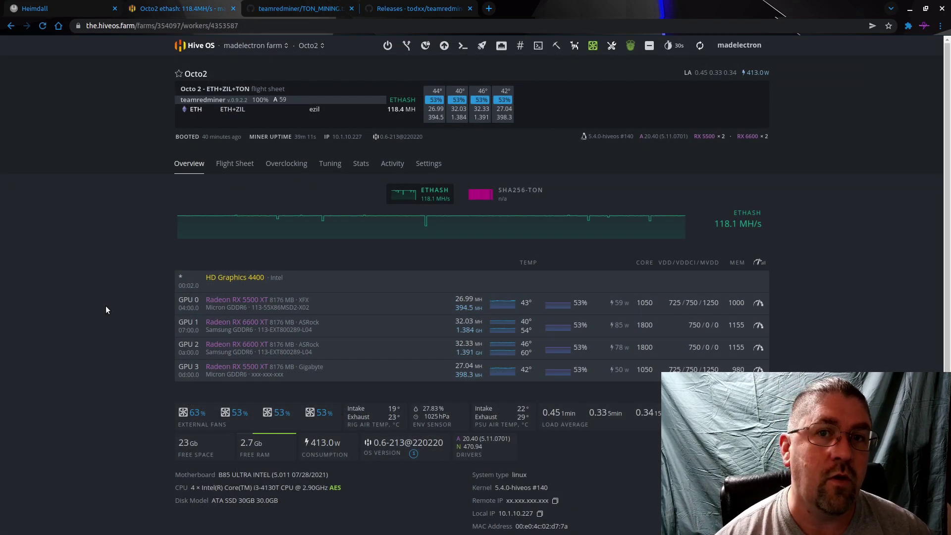